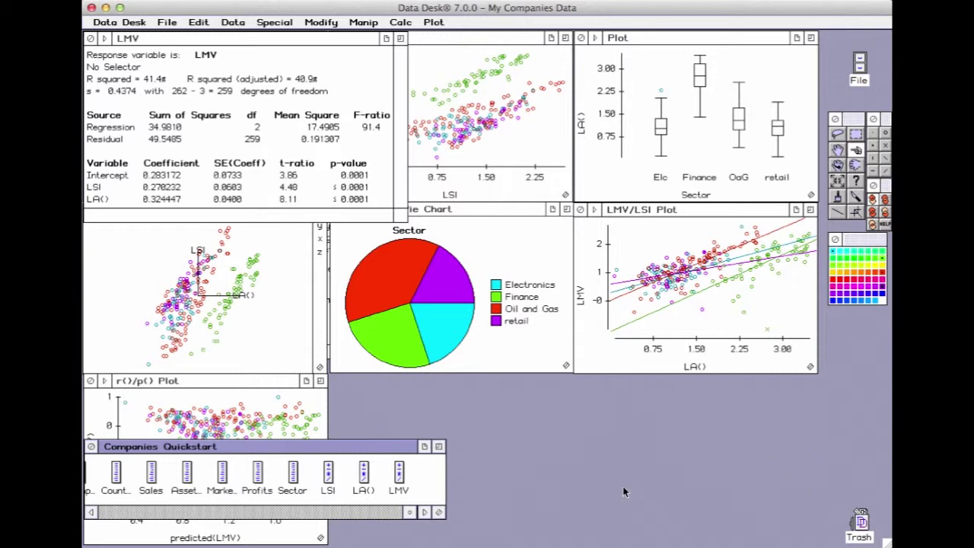
Close the Sector pie chart, the LA() boxplots by Sector, and the LMV summary statistics by Sector
{"action": "left_click", "coordinate": [477, 234]}
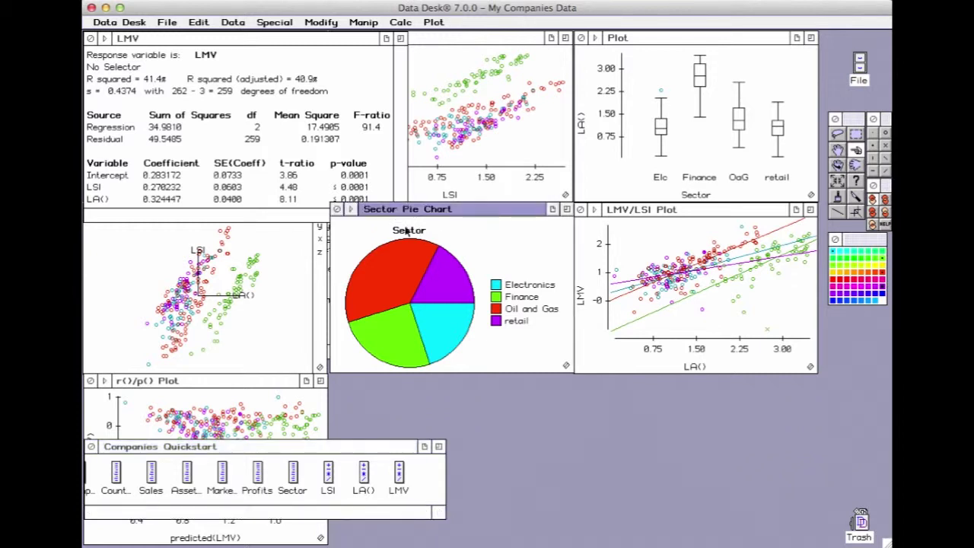
{"action": "left_click", "coordinate": [337, 211]}
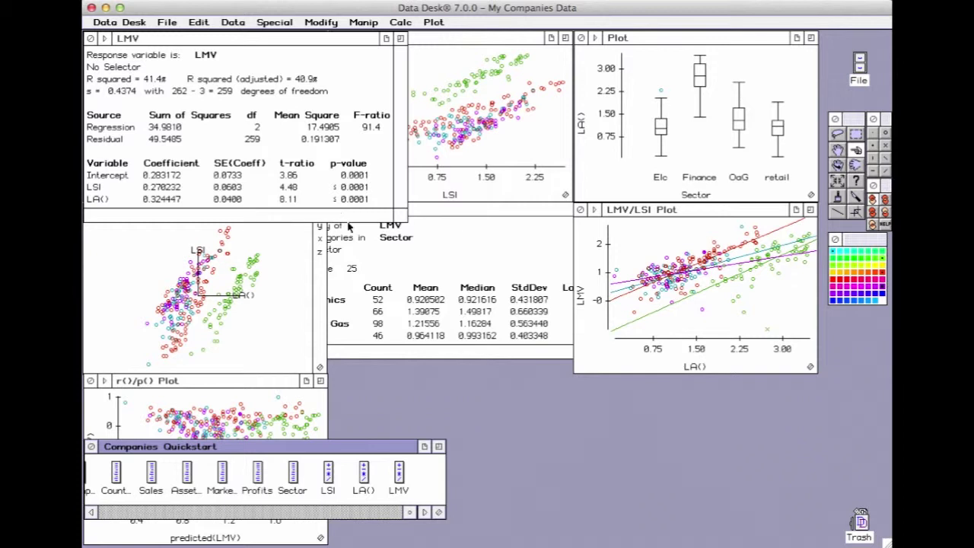
{"action": "left_click", "coordinate": [580, 38]}
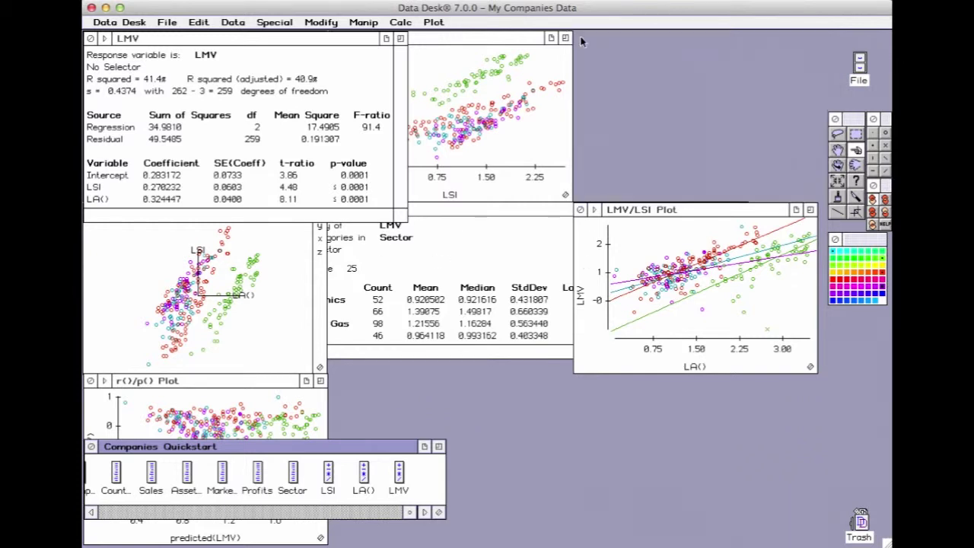
{"action": "left_click", "coordinate": [449, 257]}
{"action": "left_click", "coordinate": [291, 208]}
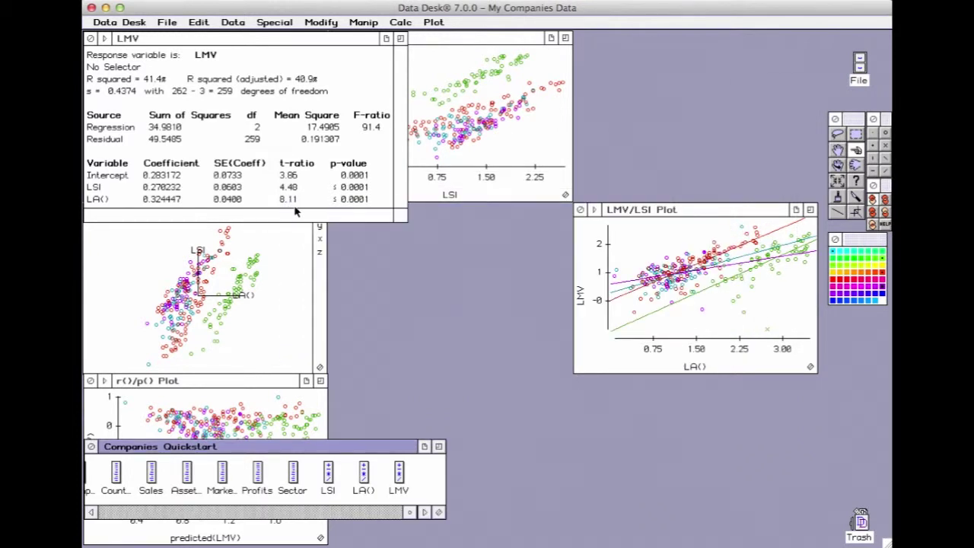
Move the LMV/LSI plot beside the LSI scatterplot and the LMV regression below it, and close the Correlation window and the LMV plot behind it
{"action": "left_click_drag", "start_coordinate": [685, 211], "coordinate": [684, 38]}
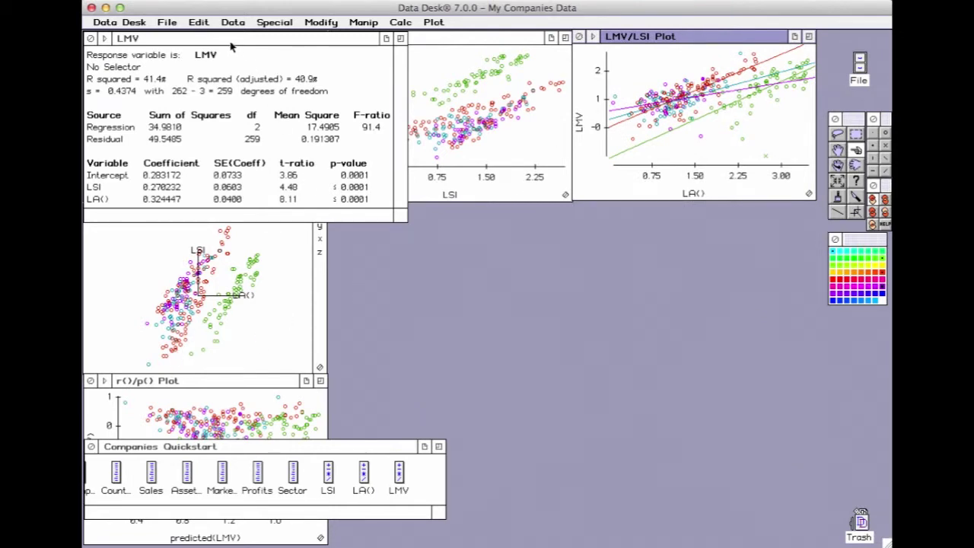
{"action": "left_click_drag", "start_coordinate": [231, 42], "coordinate": [482, 217]}
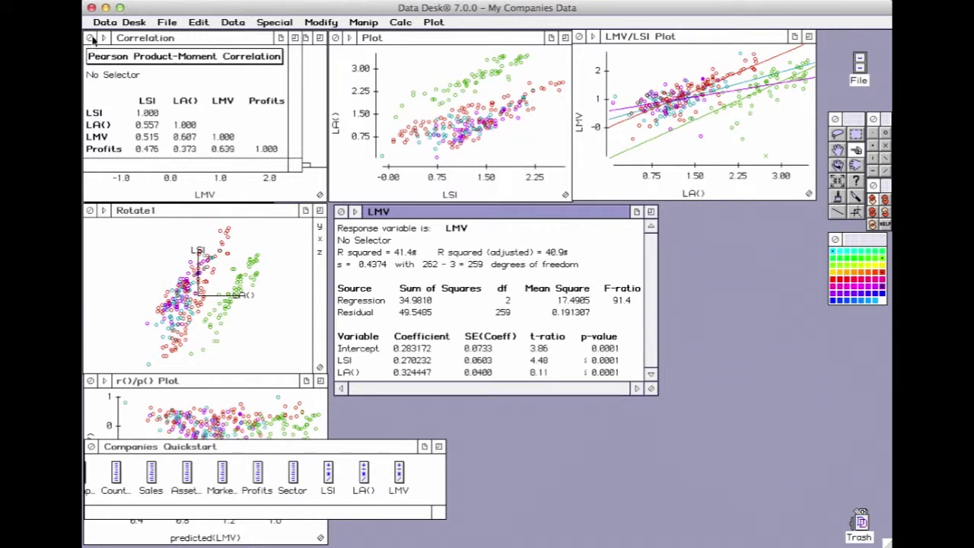
{"action": "left_click", "coordinate": [90, 38]}
{"action": "left_click", "coordinate": [90, 38]}
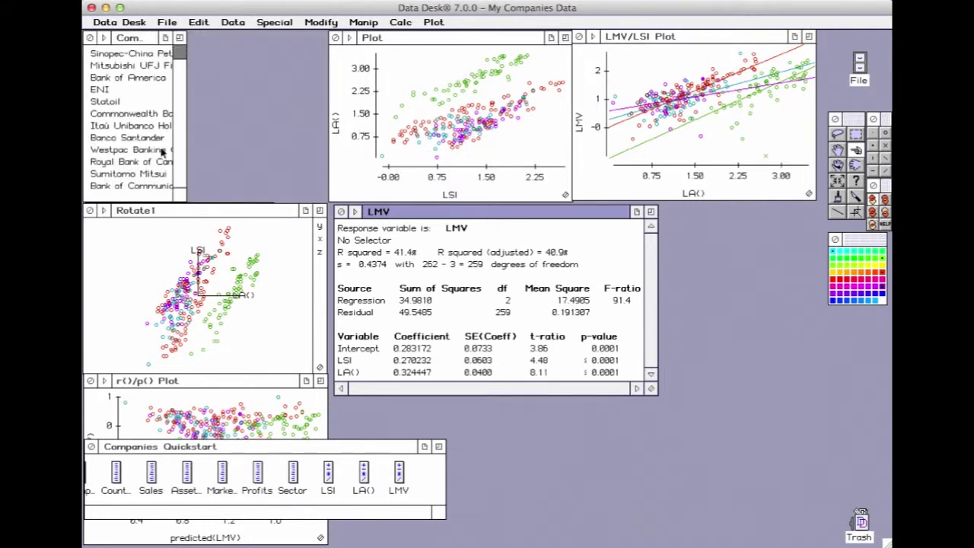
Place the r()/p() residual plot in the same row as the LSI scatterplot and align the LMV/LSI plot and LMV regression windows
{"action": "left_click", "coordinate": [205, 423]}
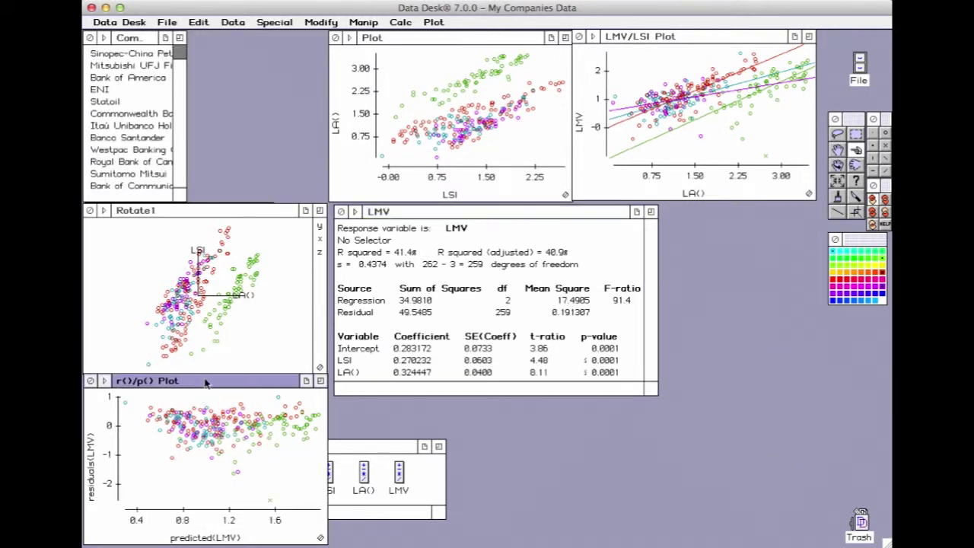
{"action": "left_click_drag", "start_coordinate": [206, 380], "coordinate": [206, 39]}
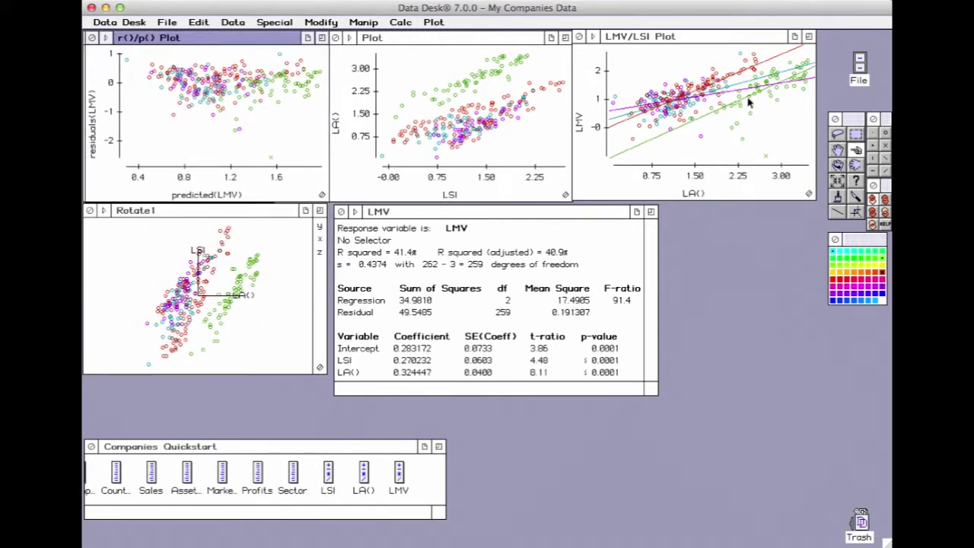
{"action": "left_click", "coordinate": [715, 38]}
{"action": "left_click_drag", "start_coordinate": [716, 40], "coordinate": [719, 42]}
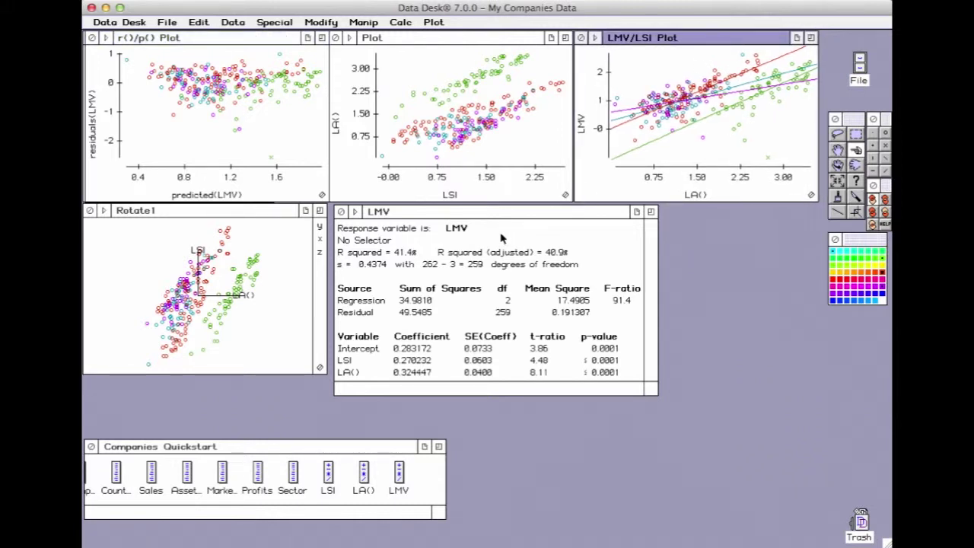
{"action": "mouse_move", "coordinate": [502, 216]}
{"action": "left_mouse_down"}
{"action": "mouse_move", "coordinate": [508, 182]}
{"action": "mouse_move", "coordinate": [514, 190]}
{"action": "mouse_move", "coordinate": [490, 232]}
{"action": "mouse_move", "coordinate": [499, 215]}
{"action": "left_mouse_up"}
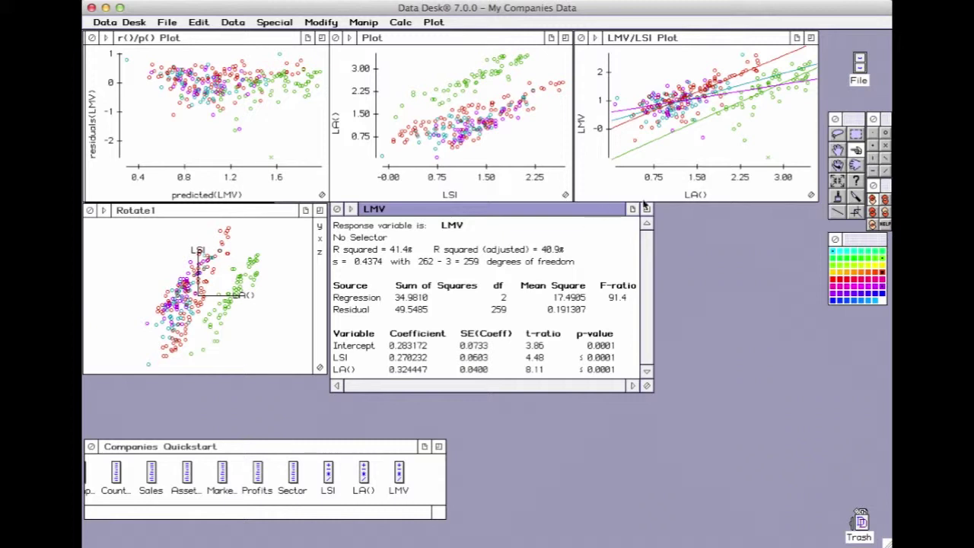
Select the lowest outlier in the r()/p() plot, rotate the Rotate1 point cloud to inspect it, and locate the same point in the LMV/LSI plot
{"action": "left_click", "coordinate": [275, 160]}
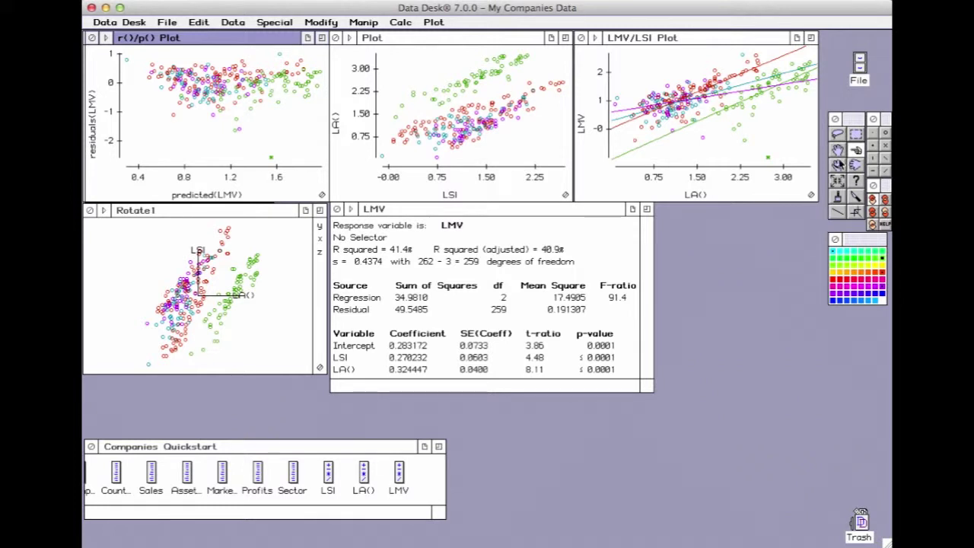
{"action": "left_click_drag", "start_coordinate": [205, 270], "coordinate": [268, 293]}
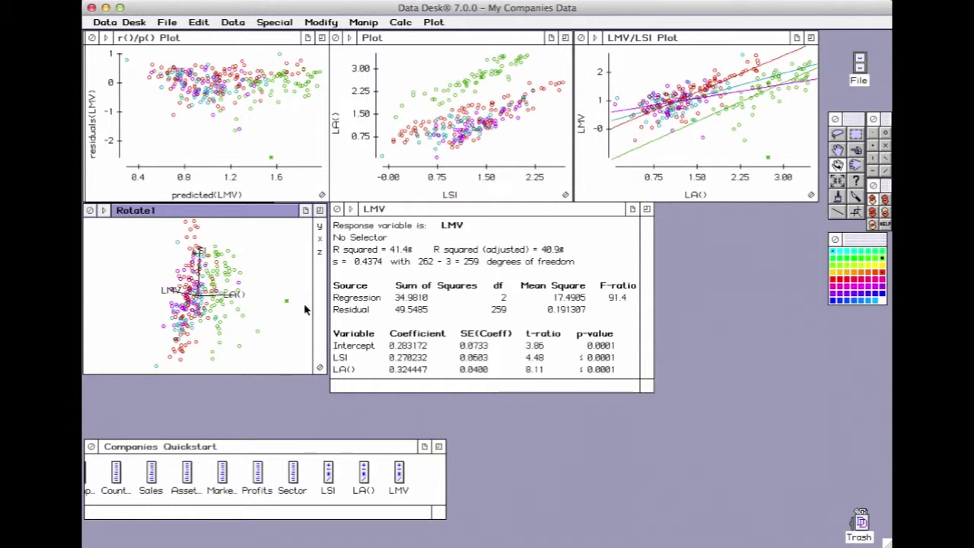
{"action": "left_click", "coordinate": [857, 151]}
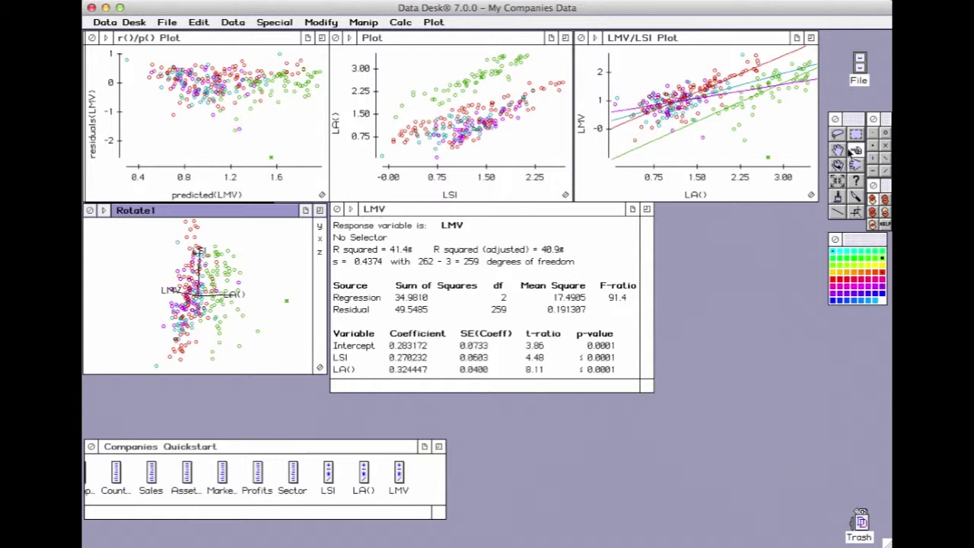
{"action": "left_click", "coordinate": [773, 158]}
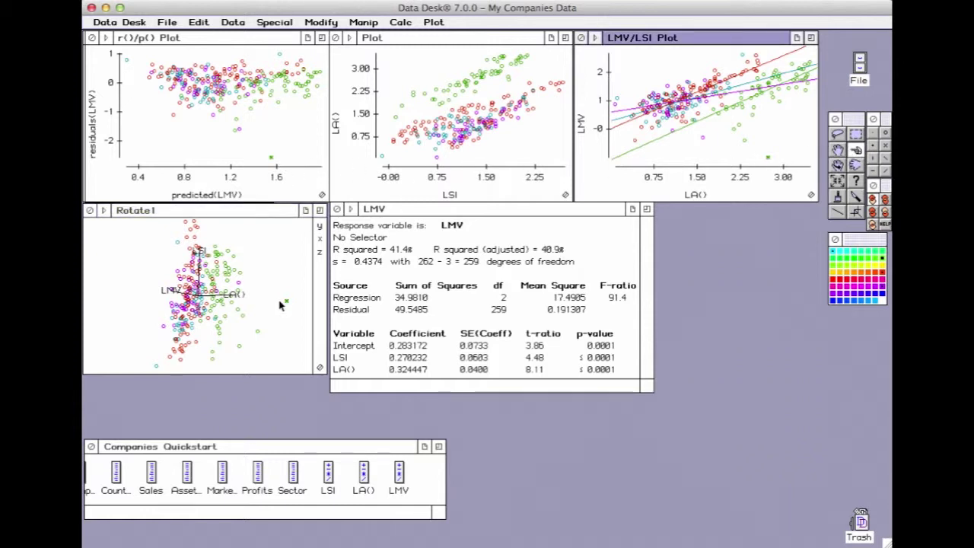
Open the market value variable and go to the next selected case
{"action": "double_click", "coordinate": [223, 473]}
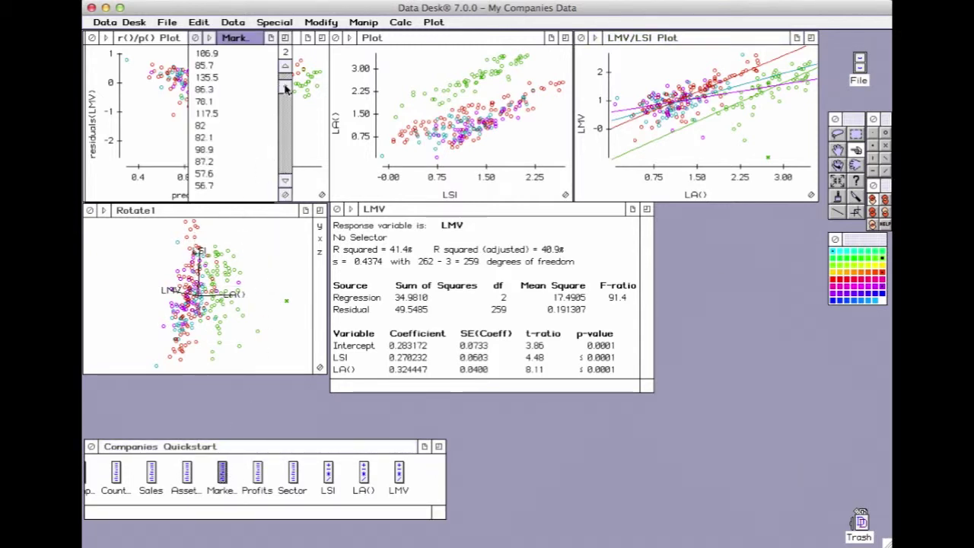
{"action": "mouse_move", "coordinate": [286, 89]}
{"action": "left_mouse_down"}
{"action": "mouse_move", "coordinate": [285, 146]}
{"action": "mouse_move", "coordinate": [292, 81]}
{"action": "left_mouse_up"}
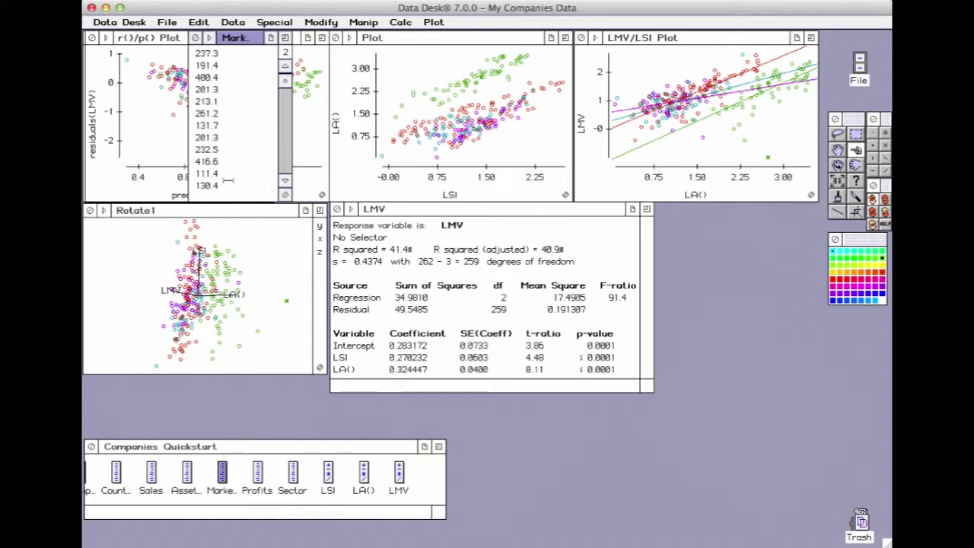
{"action": "left_click", "coordinate": [198, 23]}
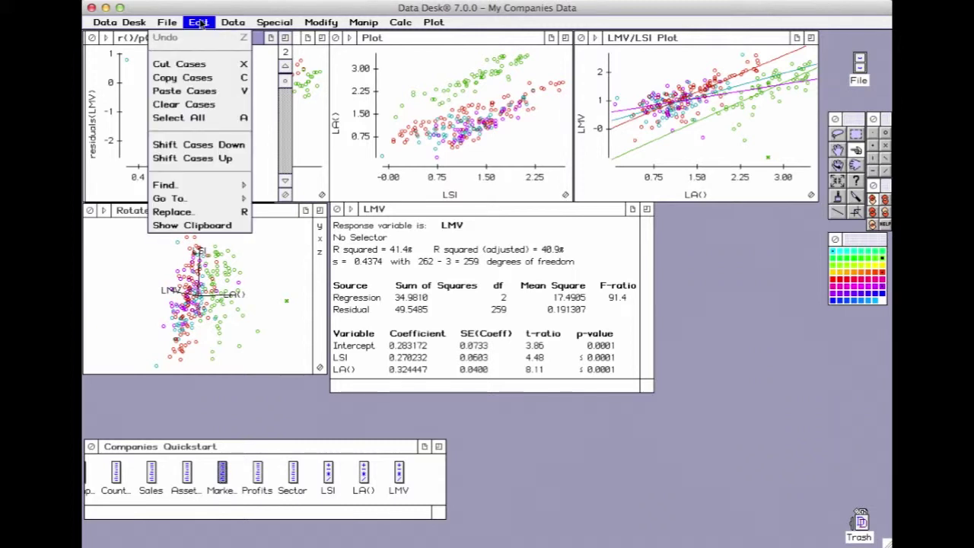
{"action": "mouse_move", "coordinate": [183, 197]}
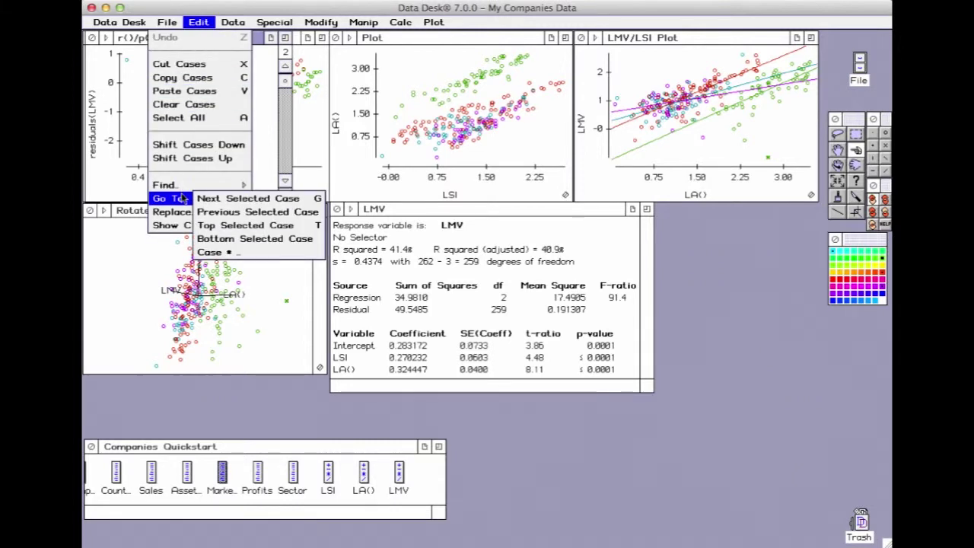
{"action": "left_click", "coordinate": [208, 199]}
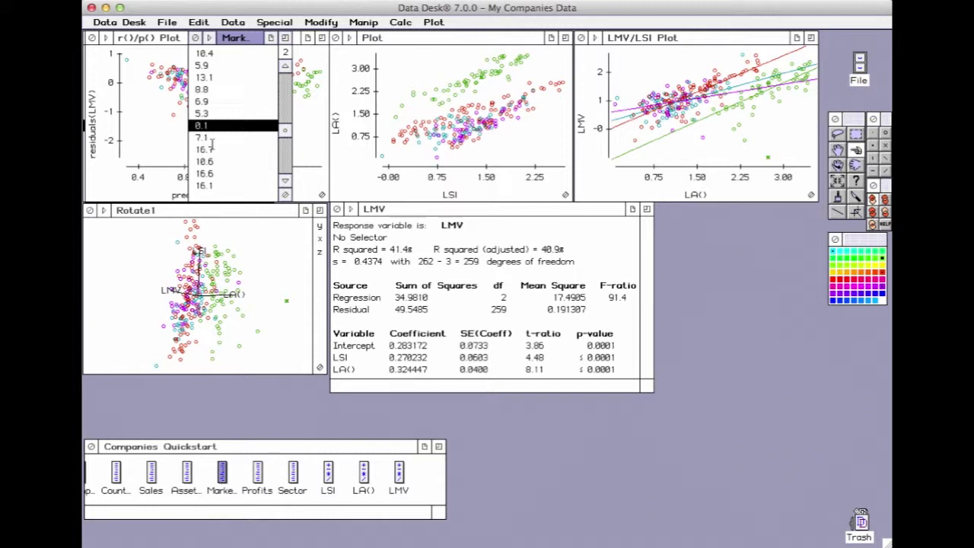
Put a "-" before the selected case's 0.1 market value and close the variable's window
{"action": "left_click", "coordinate": [196, 125]}
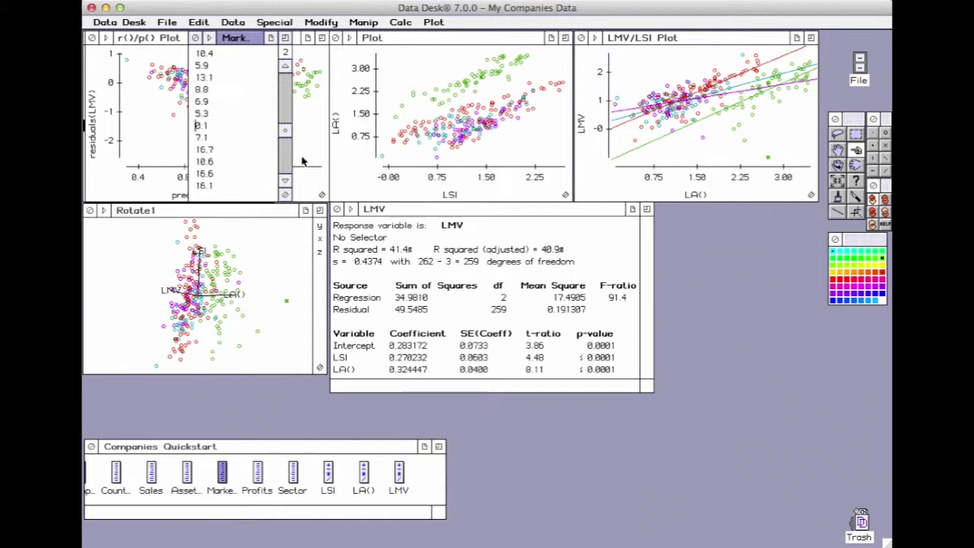
{"action": "type", "text": "-"}
{"action": "left_click", "coordinate": [195, 38]}
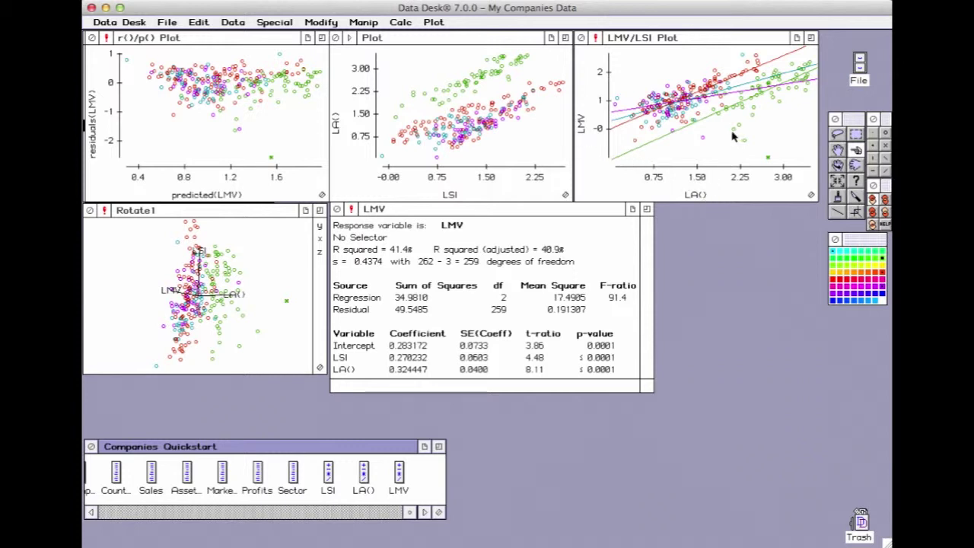
Update the LMV/LSI plot, the LMV regression table, and the r()/p() residual plot with the edited data
{"action": "left_click", "coordinate": [596, 38]}
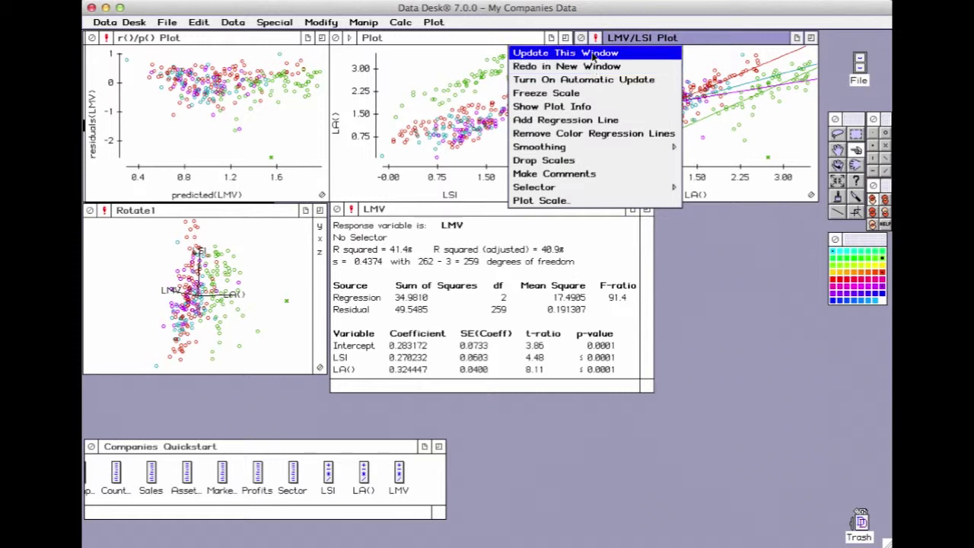
{"action": "left_click", "coordinate": [592, 55]}
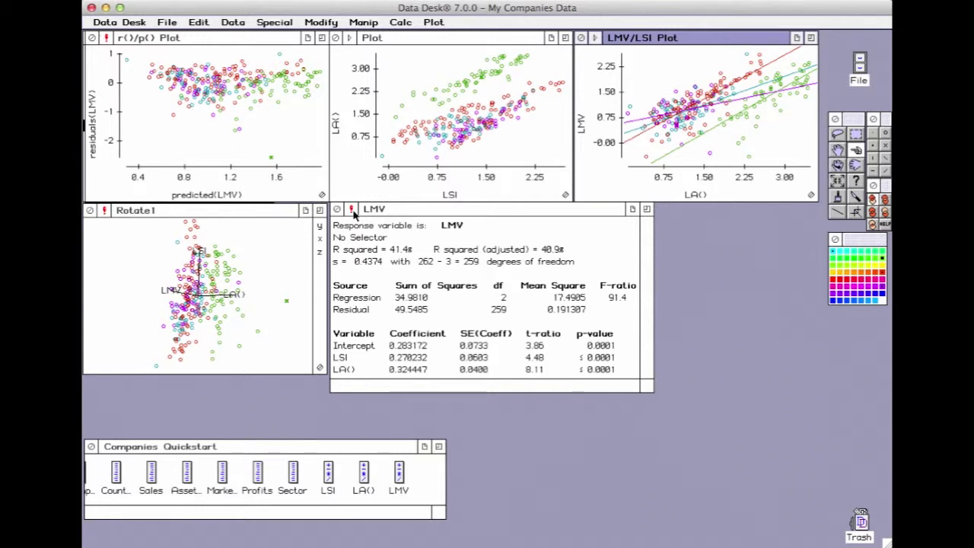
{"action": "left_click_drag", "start_coordinate": [350, 215], "coordinate": [349, 222]}
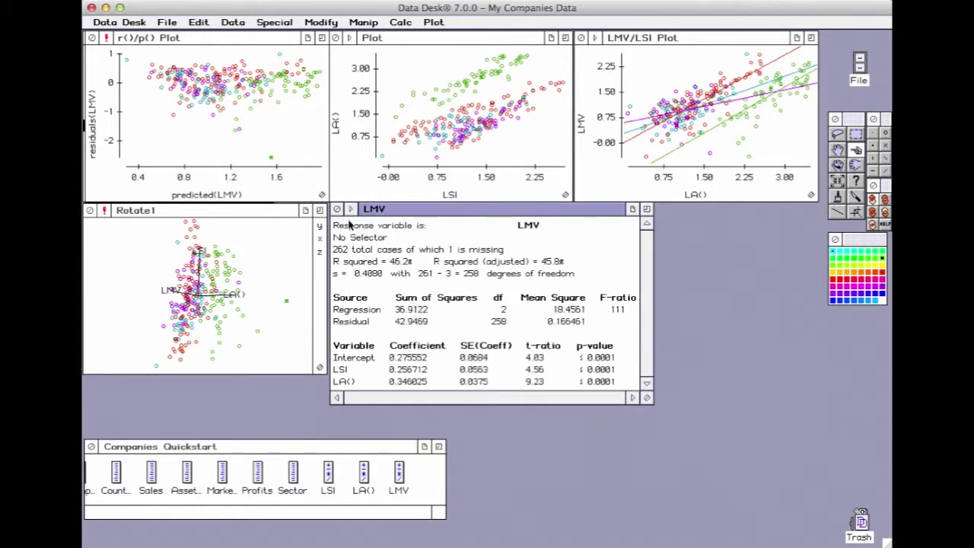
{"action": "left_click", "coordinate": [107, 42]}
{"action": "left_click", "coordinate": [111, 52]}
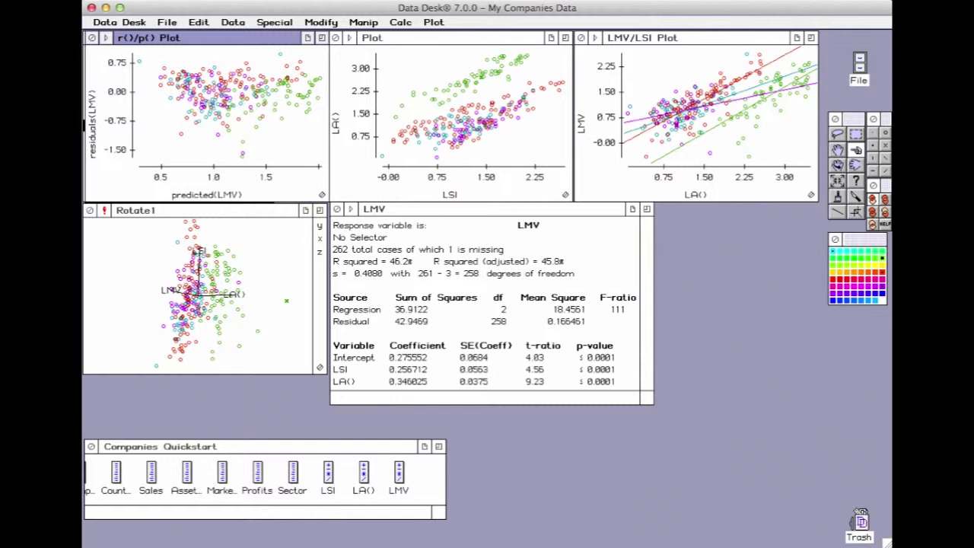
Compute the residuals of the LMV regression as a new variable and deselect its icon
{"action": "left_click", "coordinate": [350, 210]}
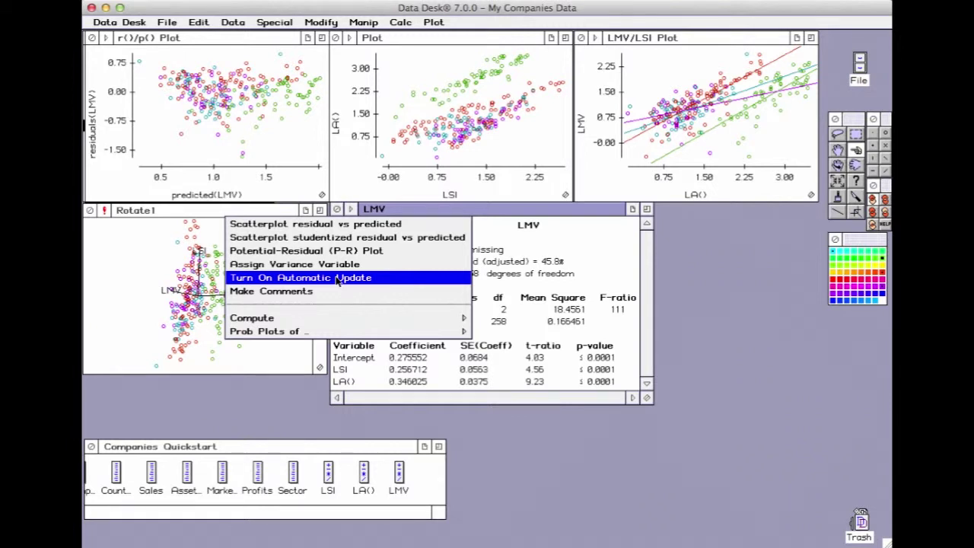
{"action": "left_click", "coordinate": [630, 257]}
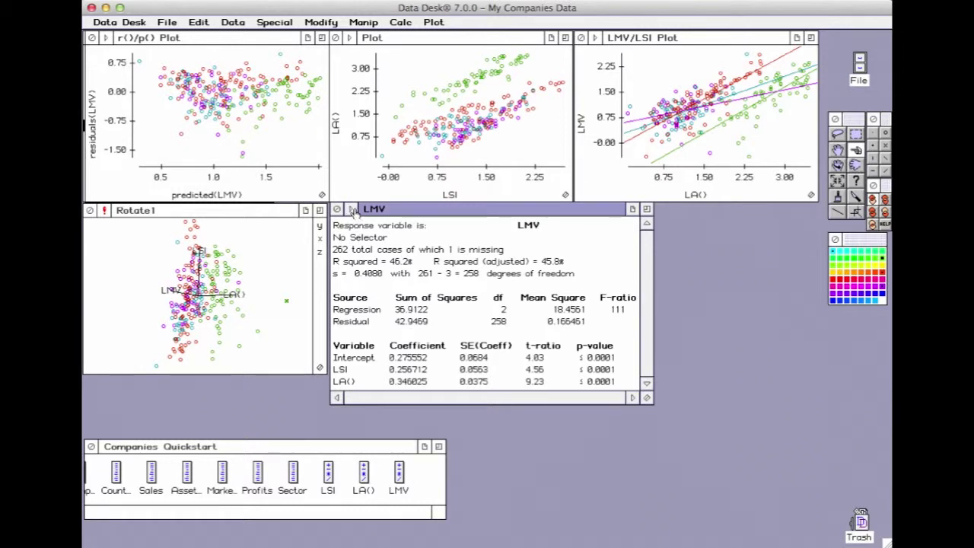
{"action": "left_click", "coordinate": [351, 209]}
{"action": "mouse_move", "coordinate": [312, 318]}
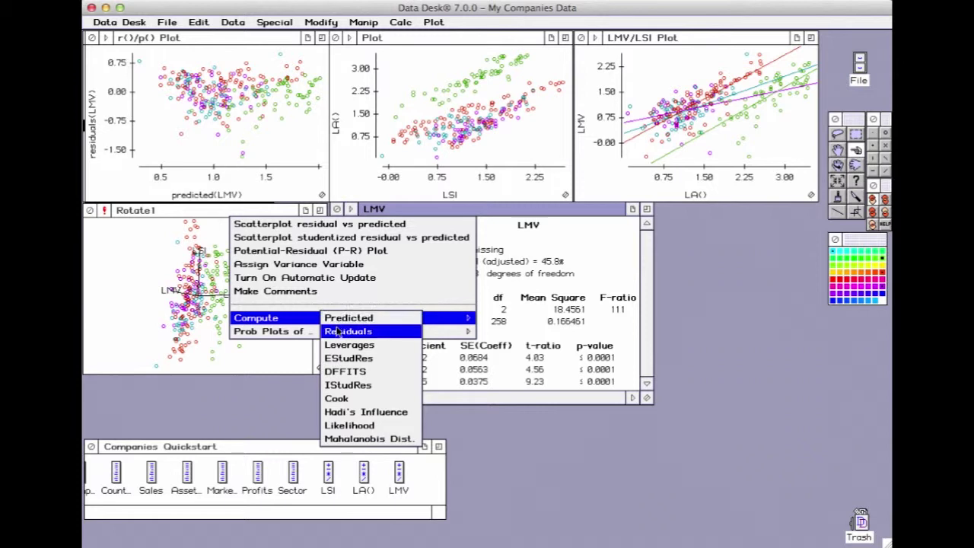
{"action": "left_click", "coordinate": [337, 332]}
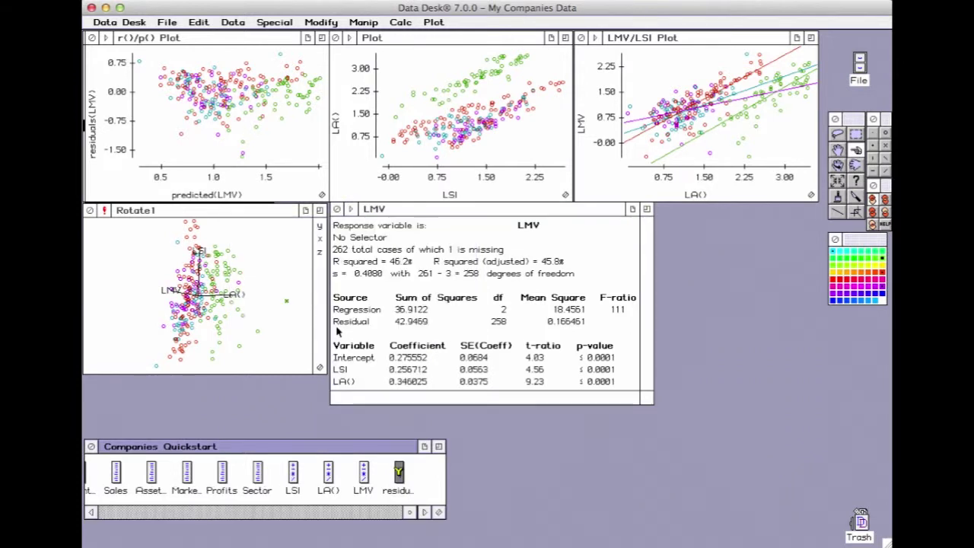
{"action": "left_click", "coordinate": [413, 484]}
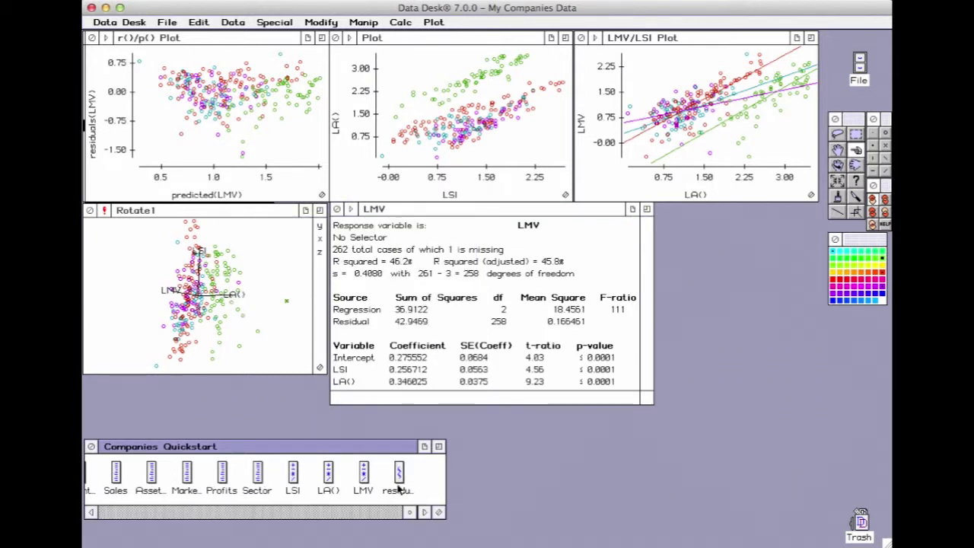